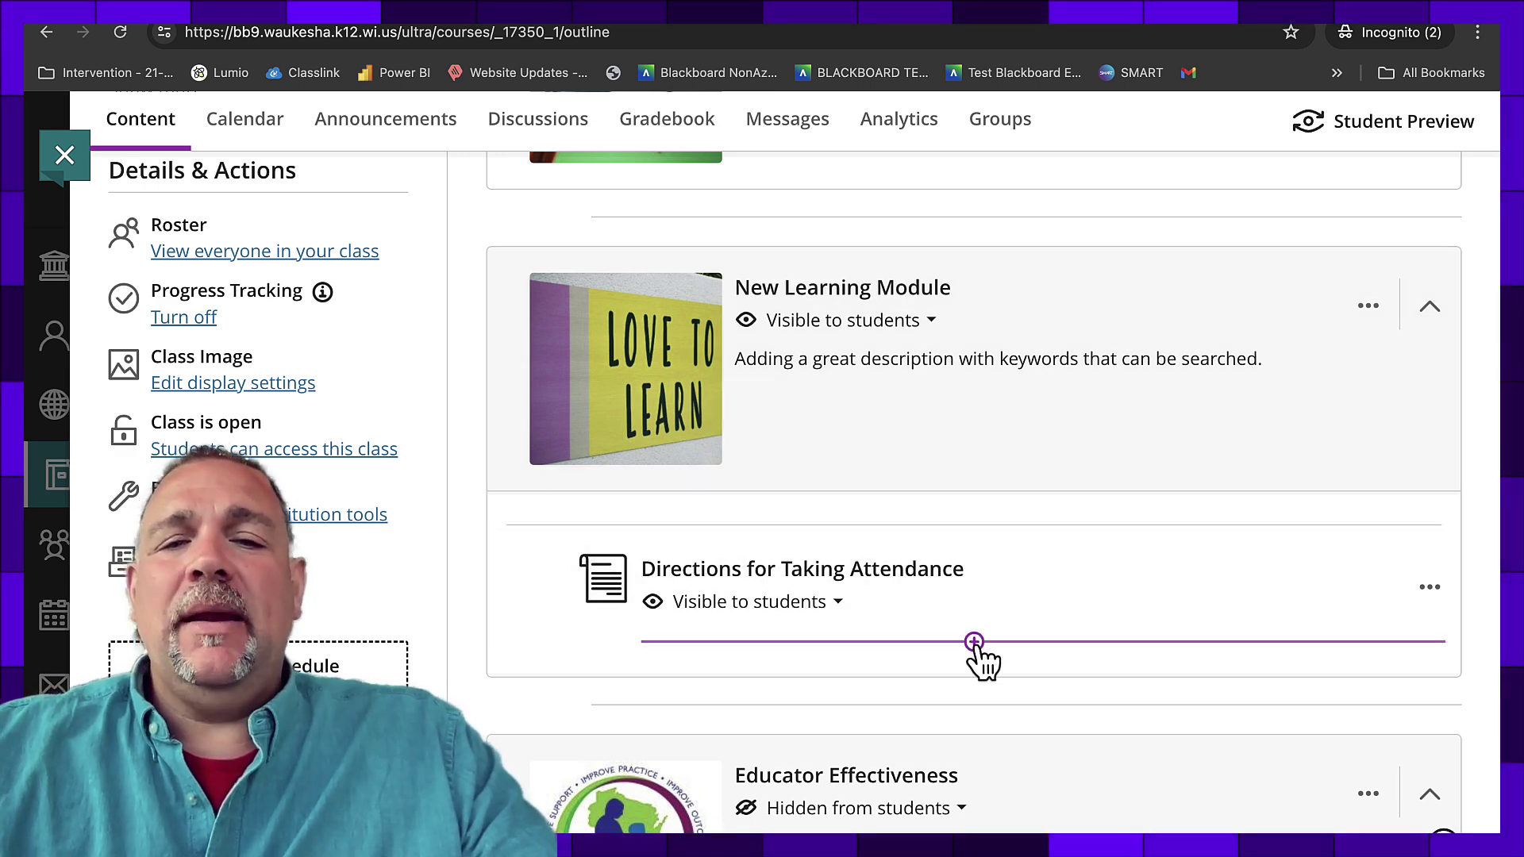
Step: Start a new Link item from the insert line's Create menu in the New Learning Module
click(973, 646)
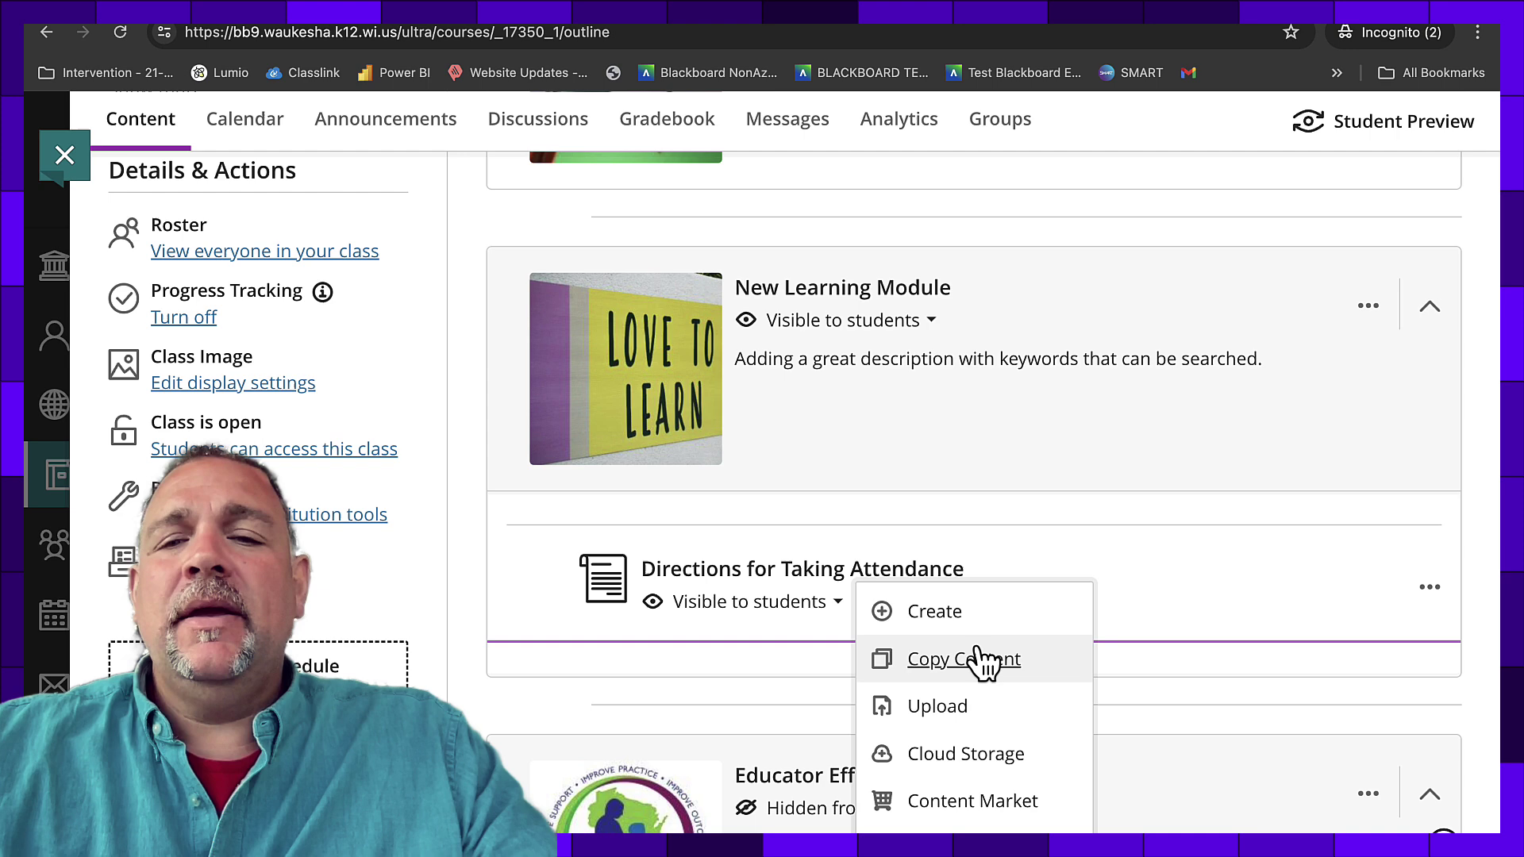
click(934, 611)
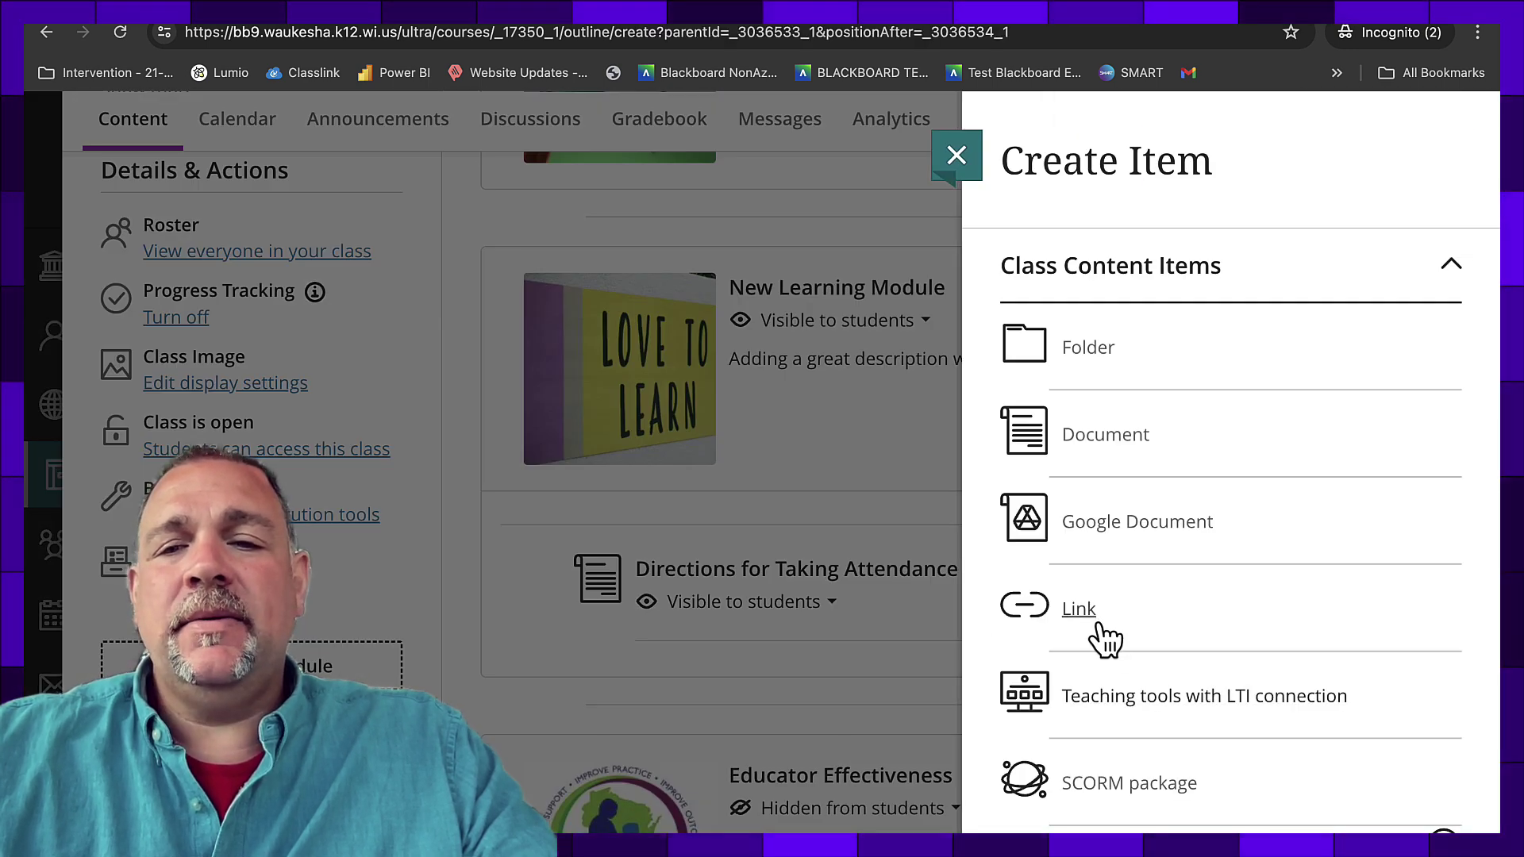
click(1080, 609)
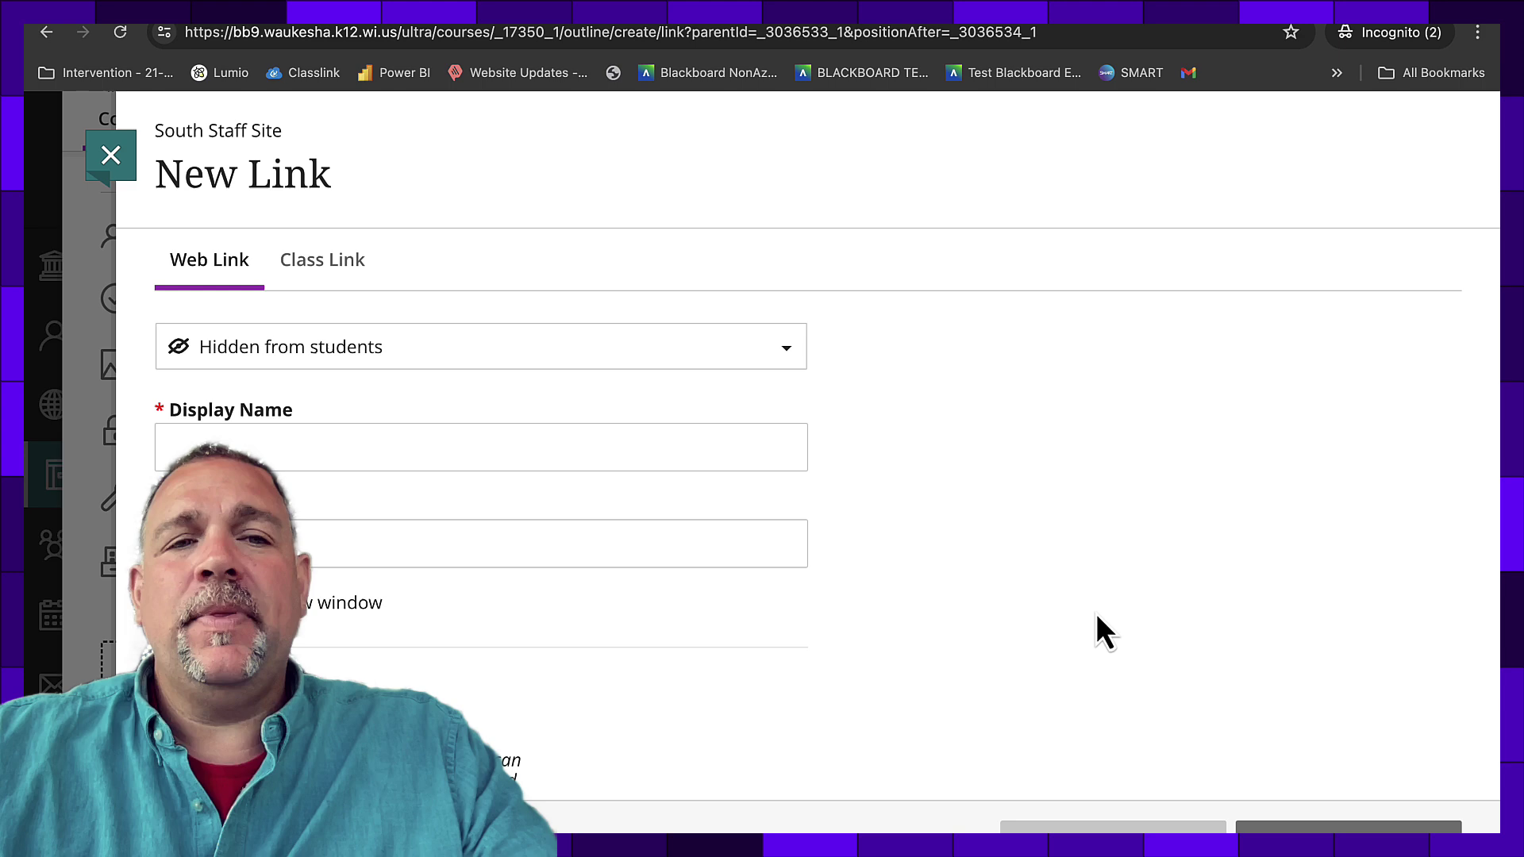
Step: Enter 'Helpful Guide for Building in Blackboard' as the link's display name, correcting a typo
click(316, 446)
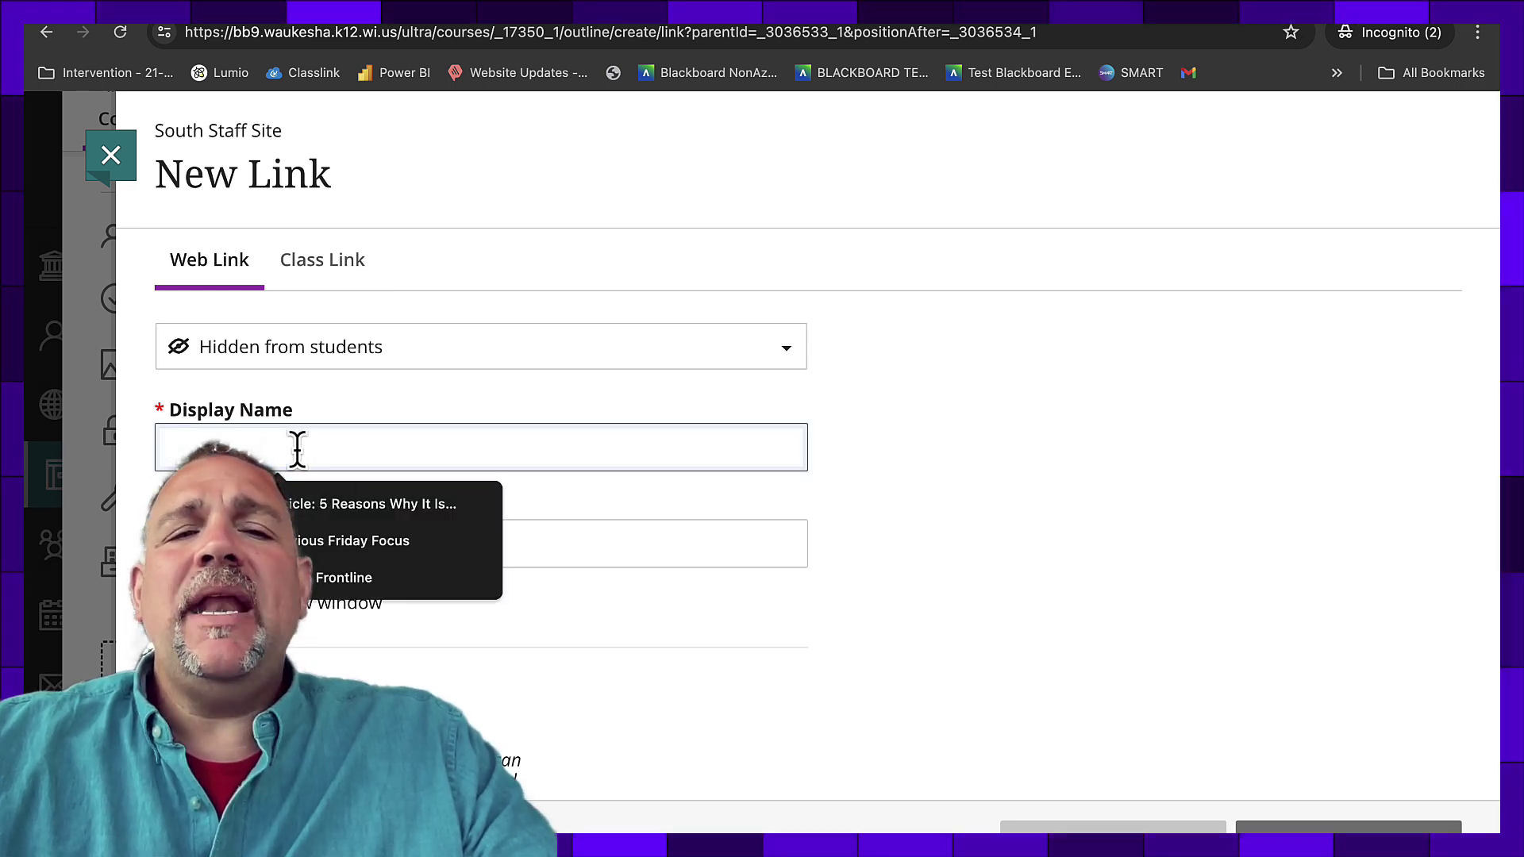
text(Help Guide)
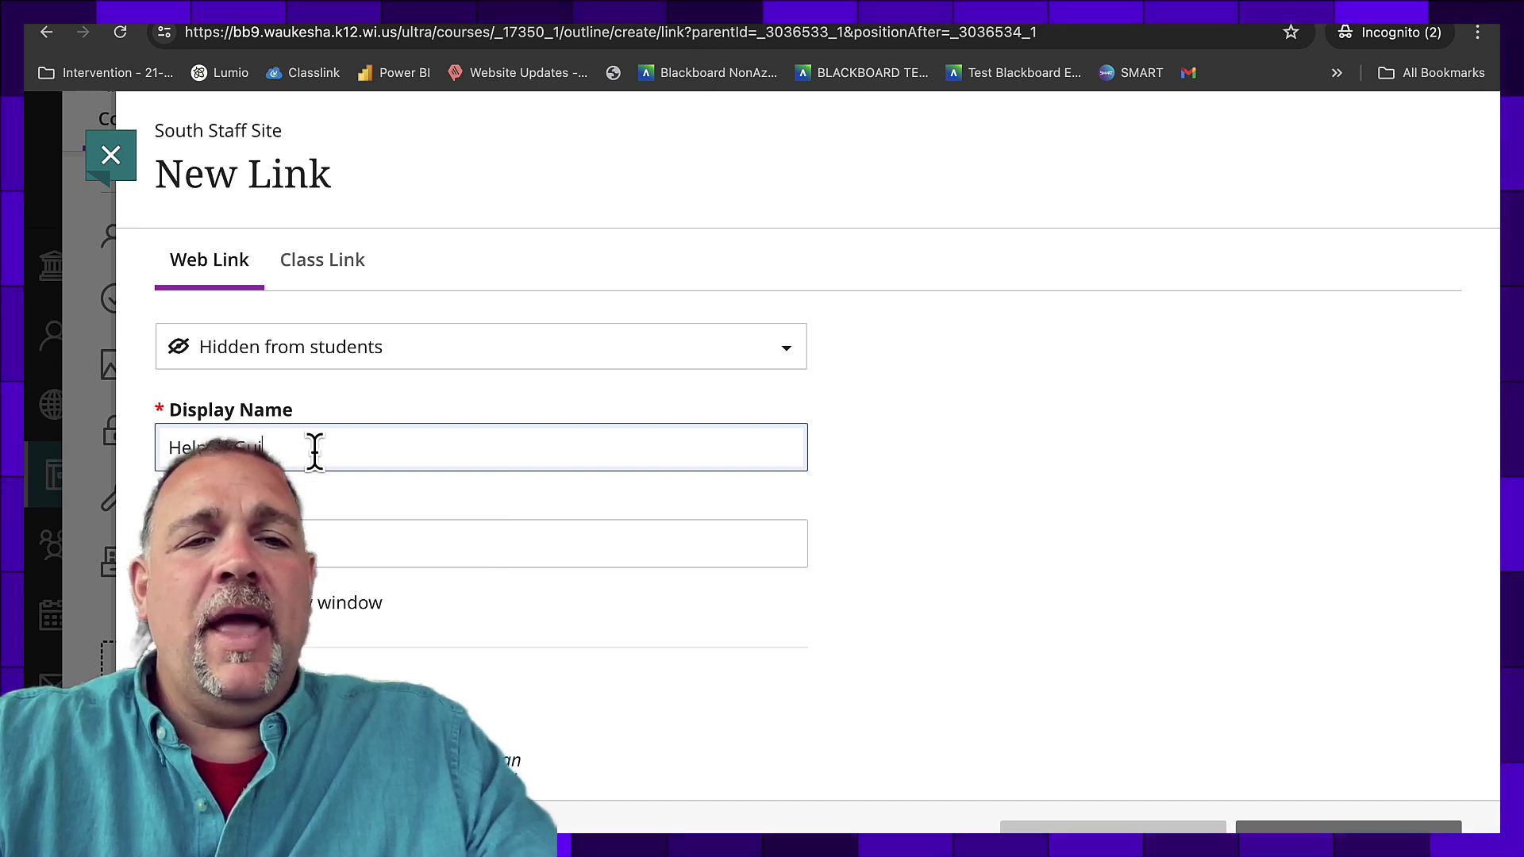
text( for B)
key(BackSpace)
text(lding in Bla)
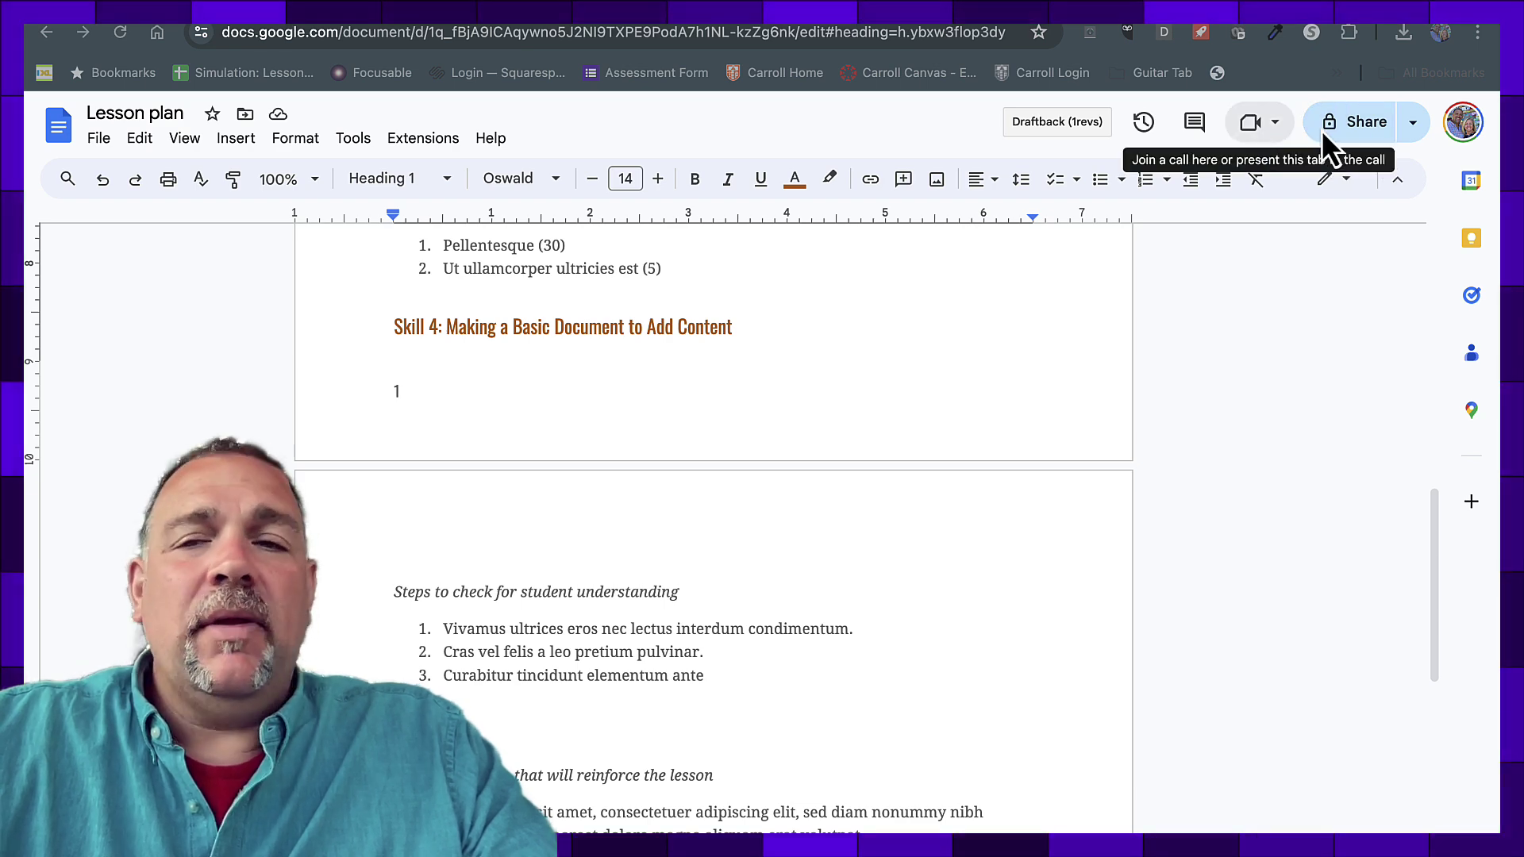
Step: Change the Lesson plan doc's general access from Restricted to Anyone with the link
click(1412, 123)
click(1365, 122)
click(654, 582)
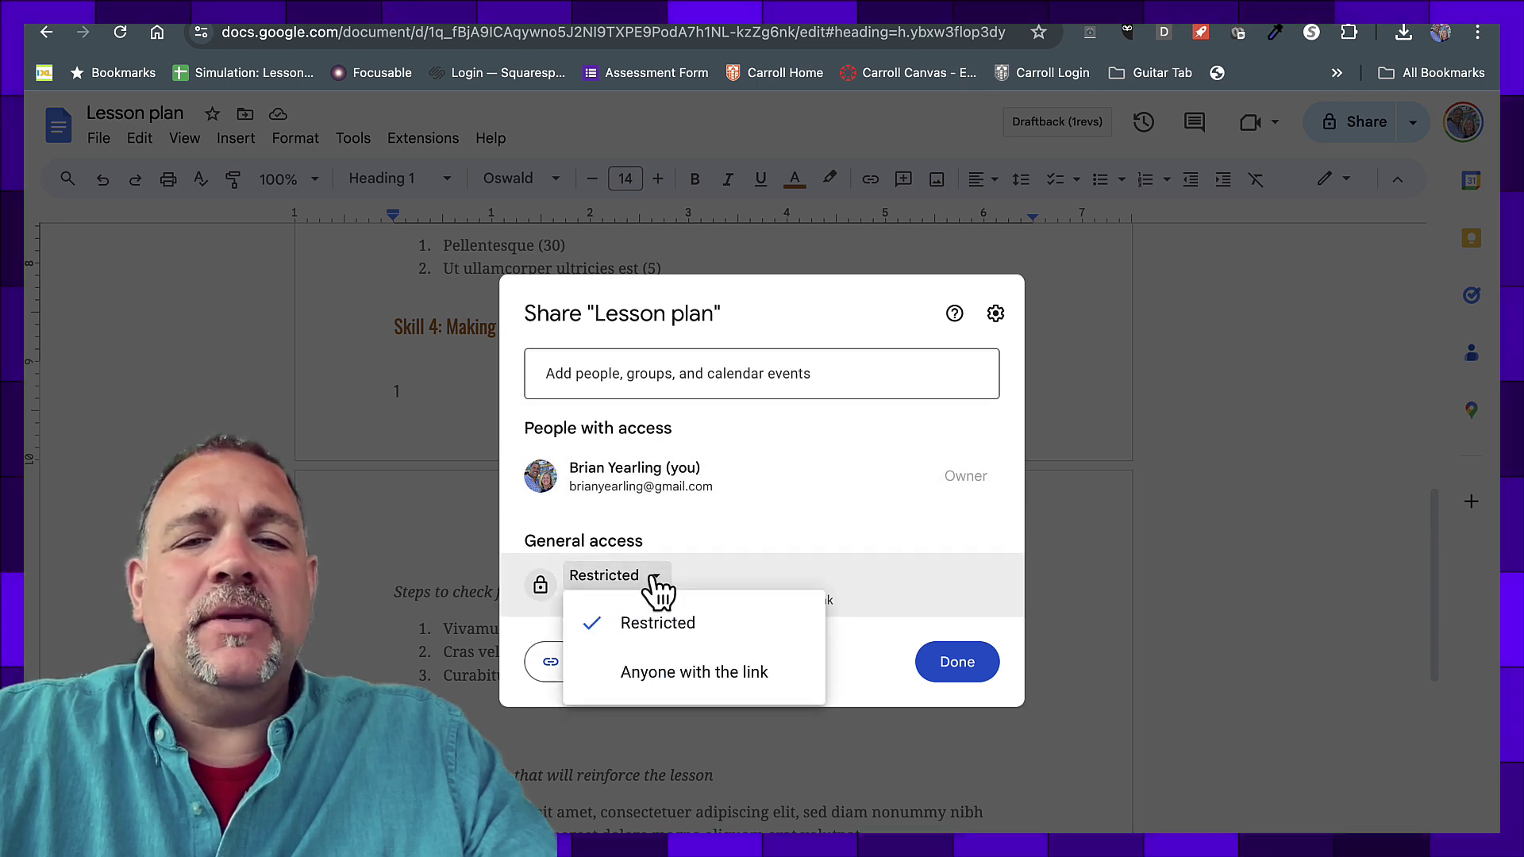
click(676, 678)
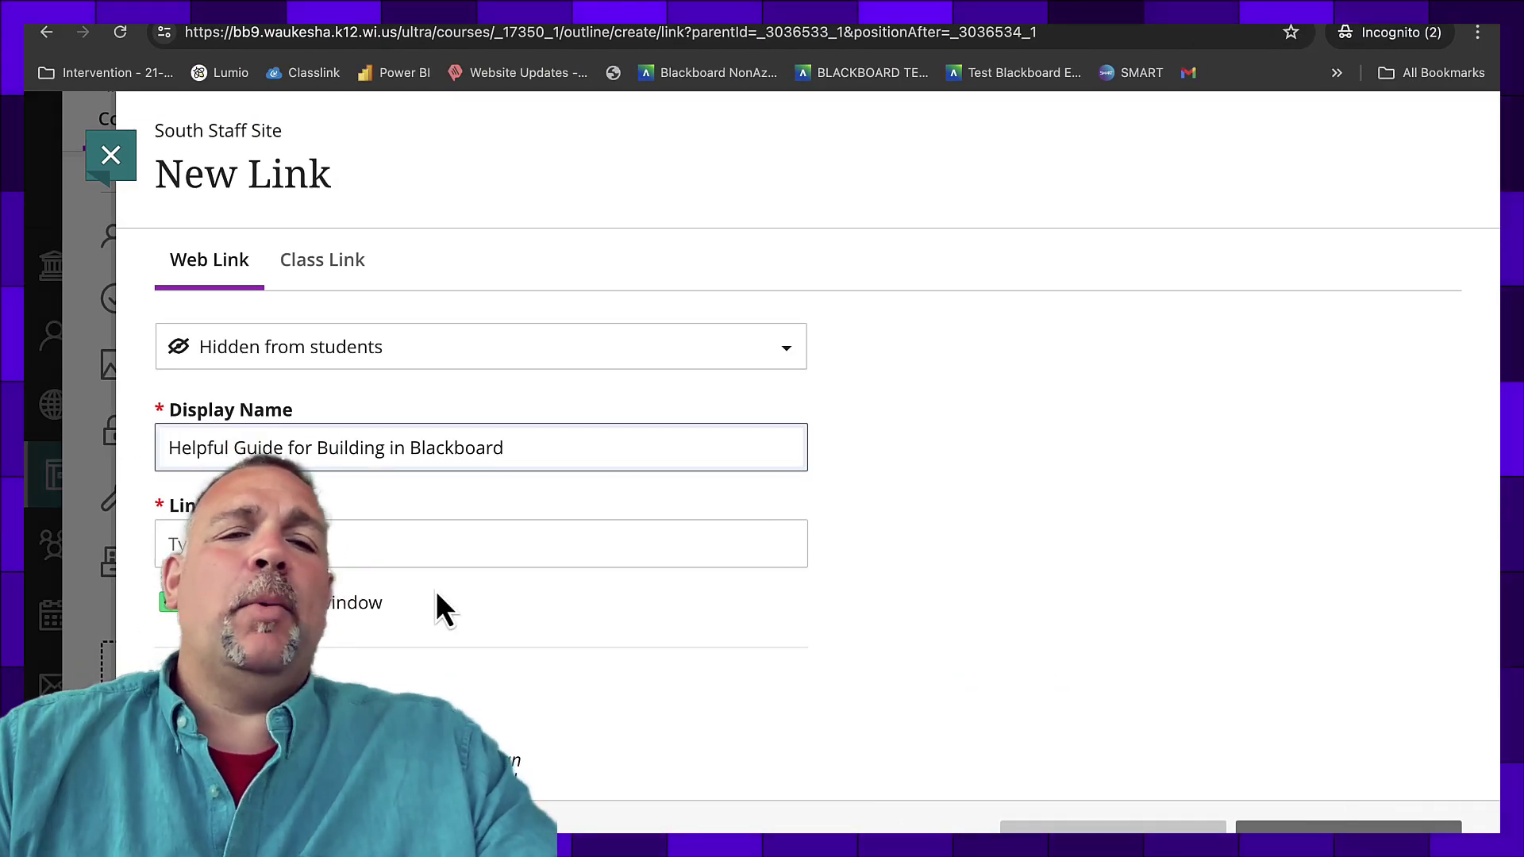
Step: Paste the copied Lesson plan Google Docs URL into the Link URL field
click(375, 544)
key(ctrl+v)
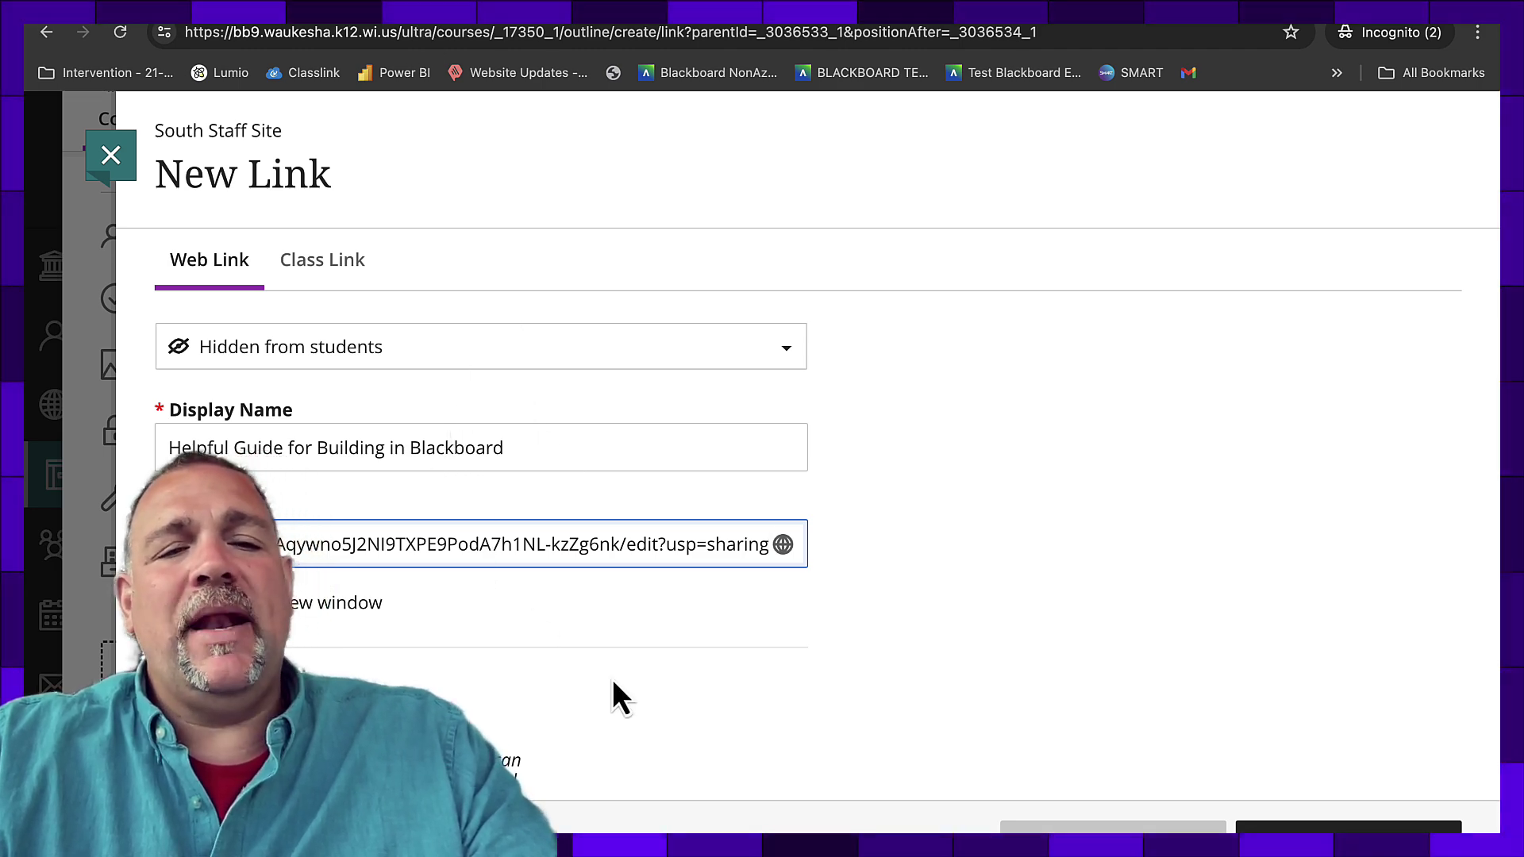
scroll(454, 597, down, 1)
Step: Save the link, set it Visible to students, and test that it opens the Lesson plan
click(1303, 830)
mouse_move(878, 703)
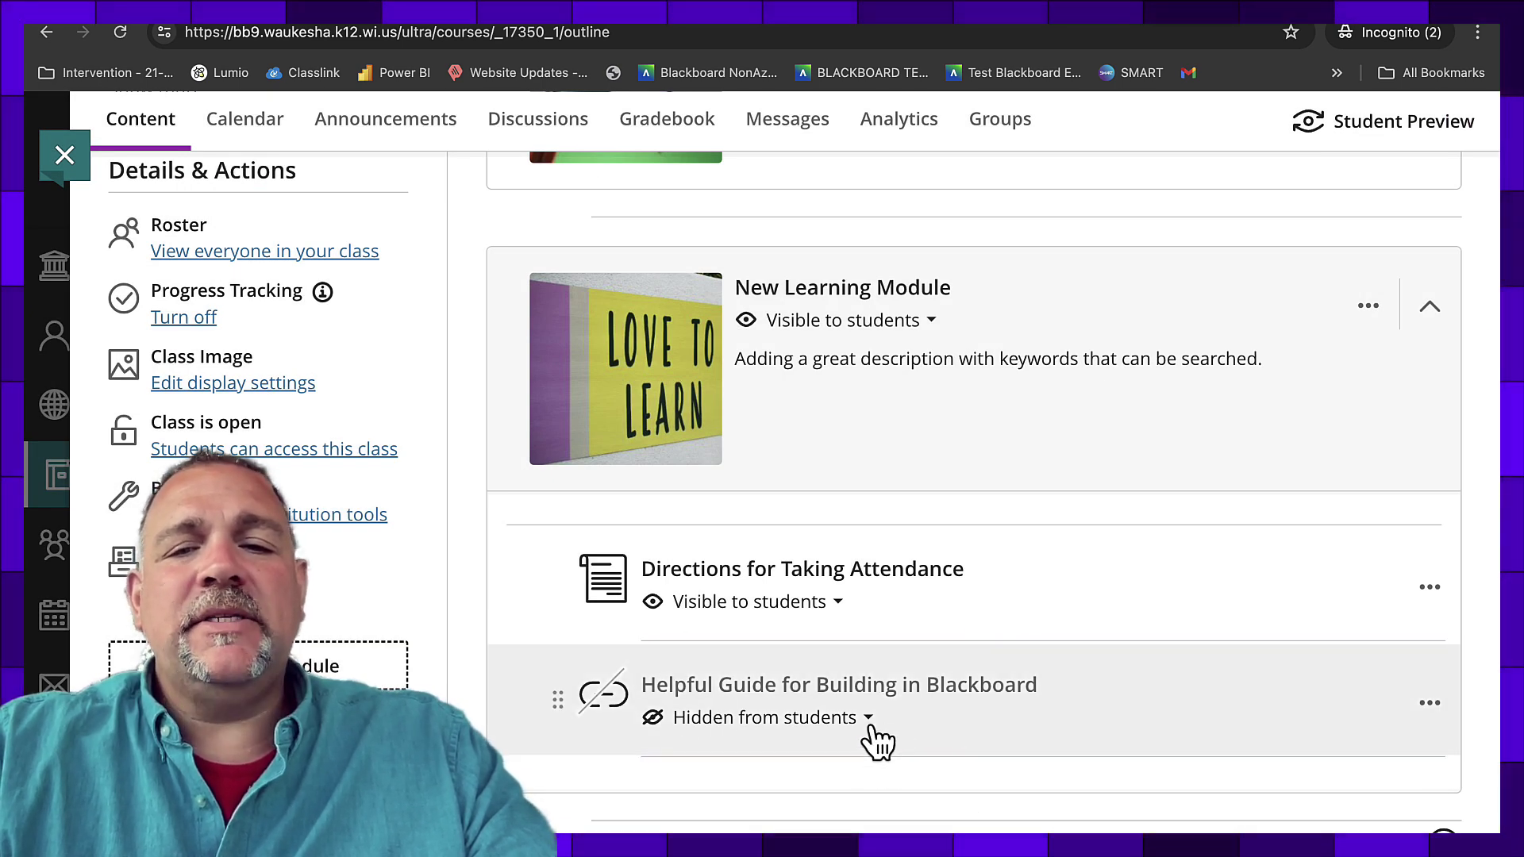
click(868, 718)
click(860, 749)
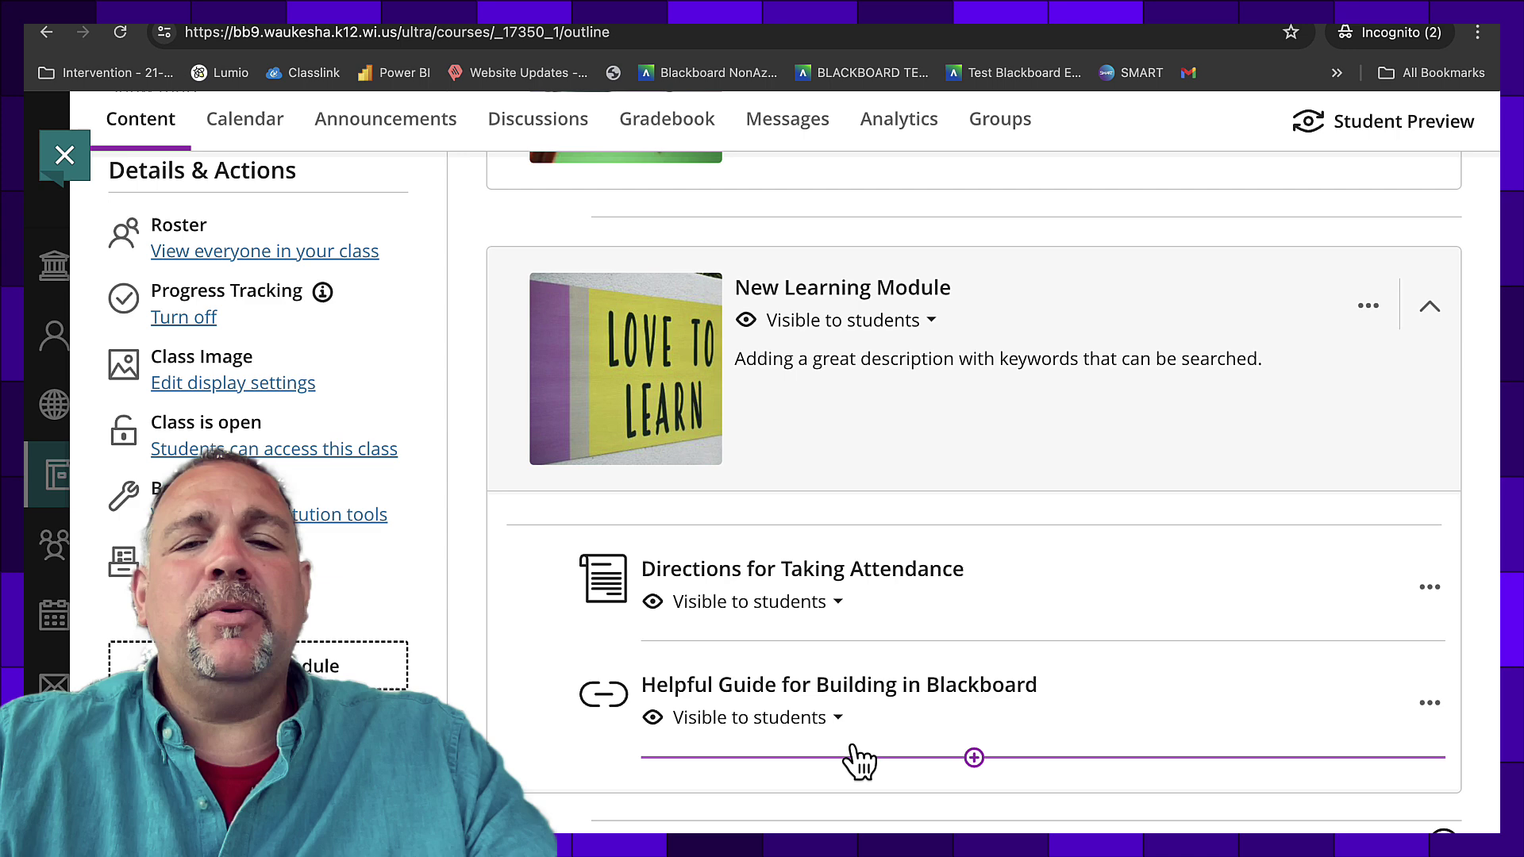
click(750, 697)
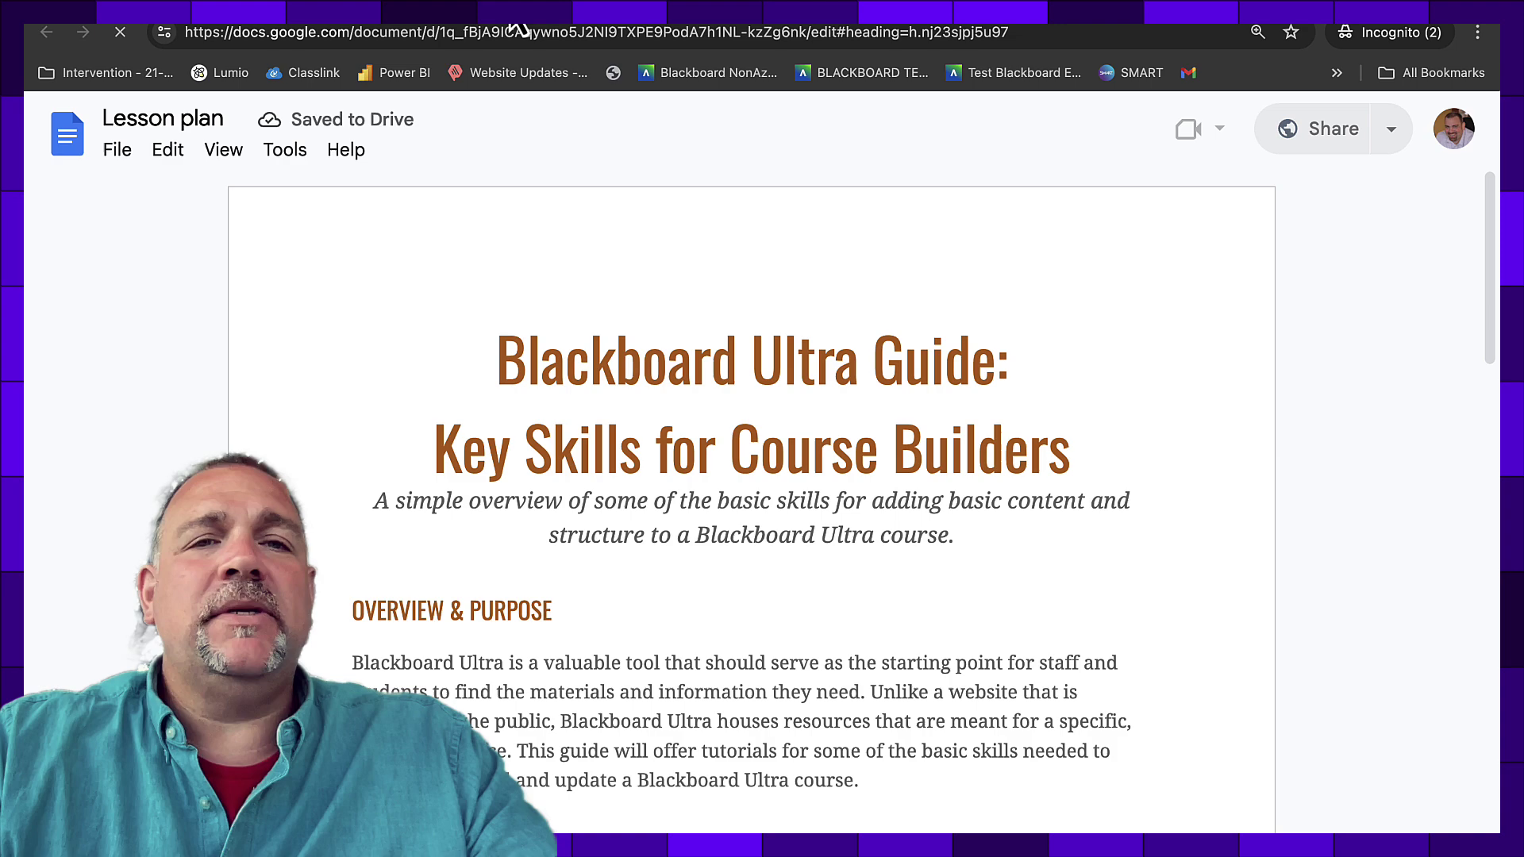
click(518, 29)
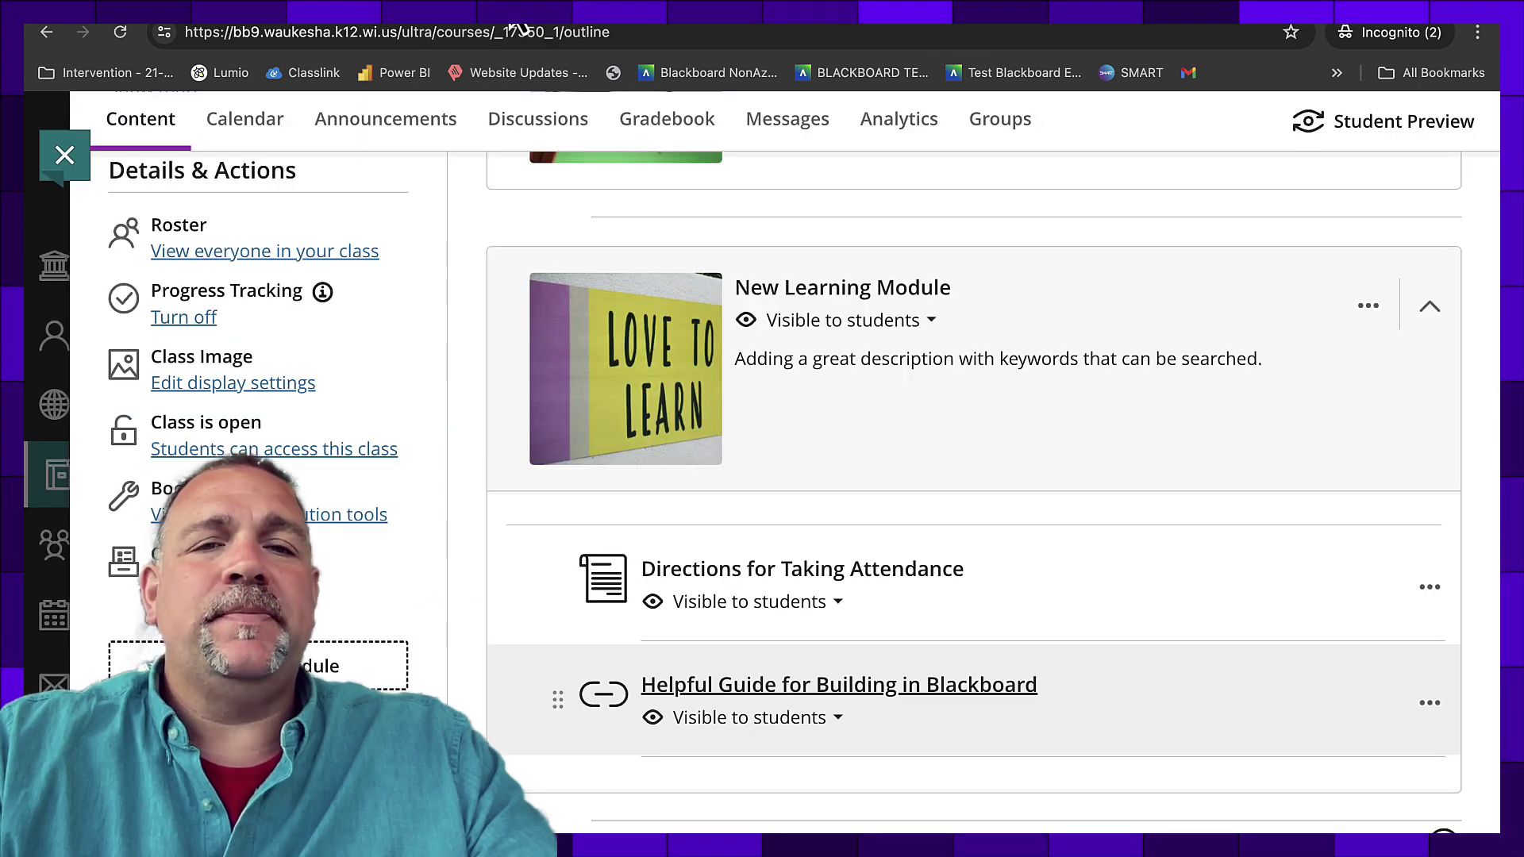